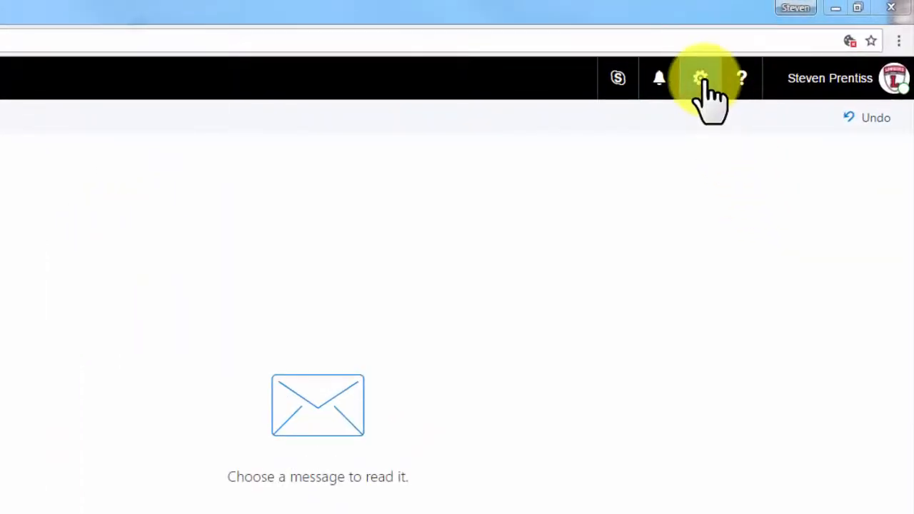
Step: Open the automatic replies settings, turn on sending automatic replies, and limit them to a set time period
click(703, 78)
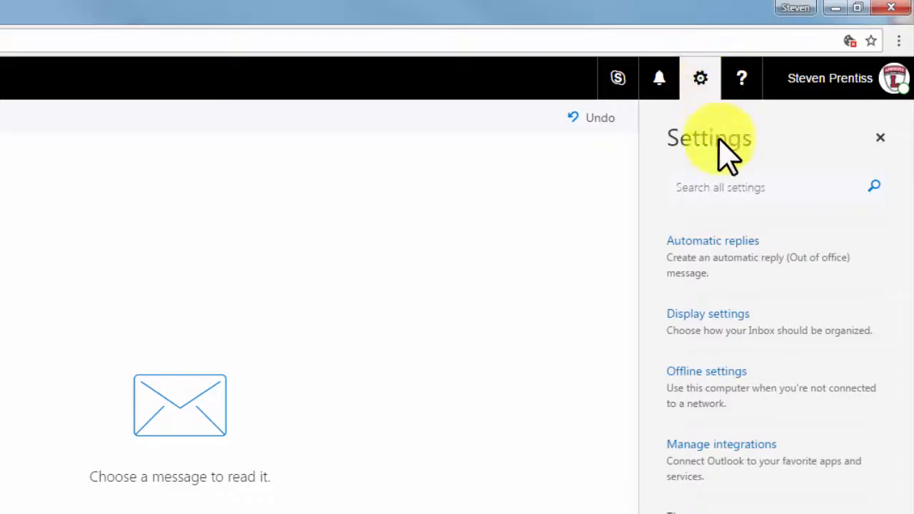
click(713, 243)
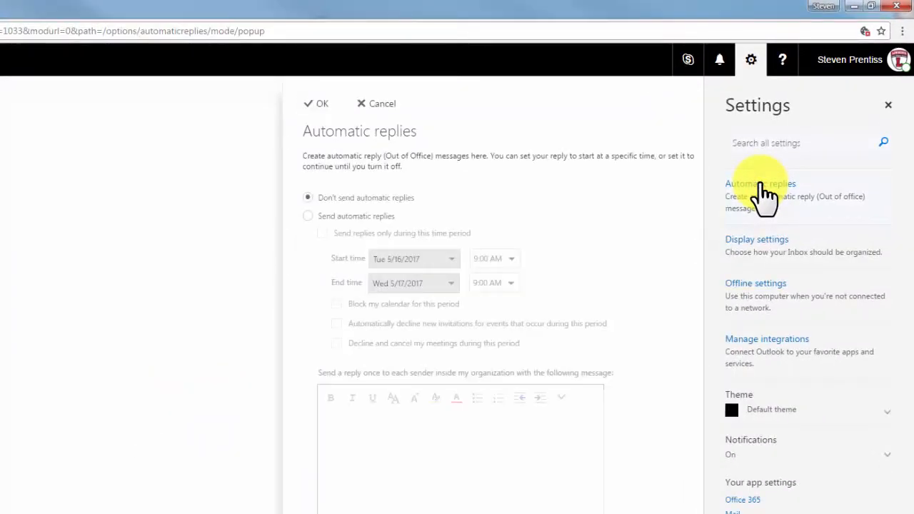
click(308, 217)
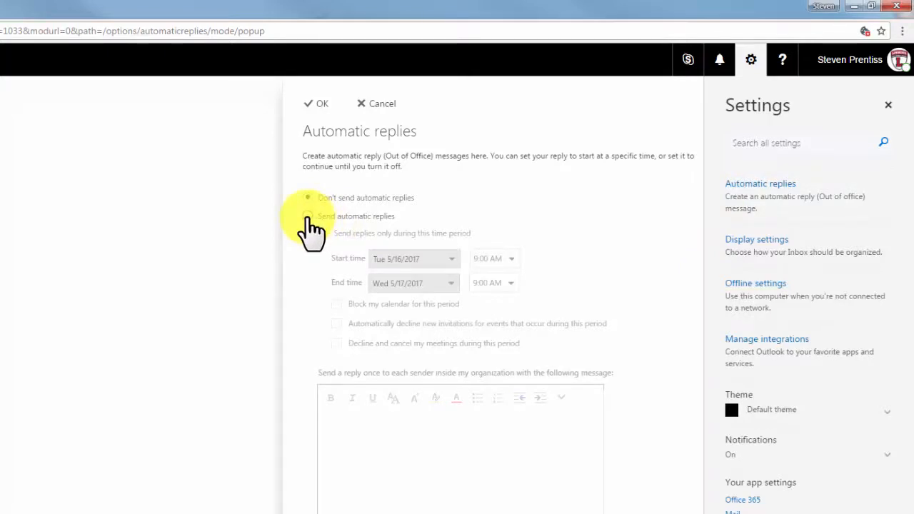
click(308, 216)
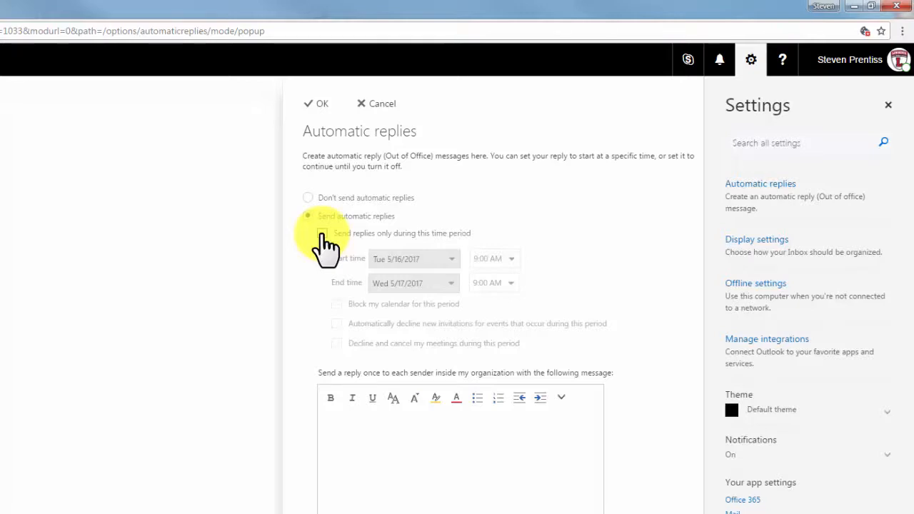
click(322, 234)
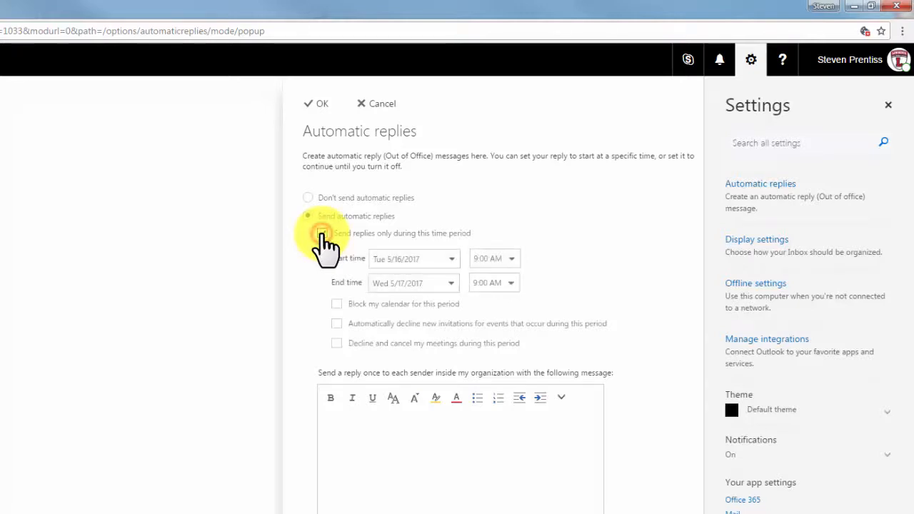
Step: Set the automatic reply start time to Wed 5/24/2017 at 4:00 PM
click(452, 260)
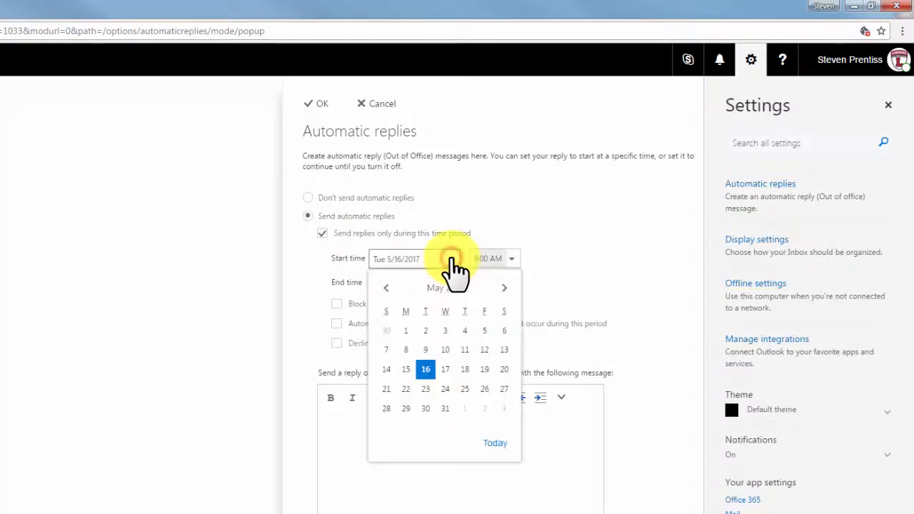
click(445, 390)
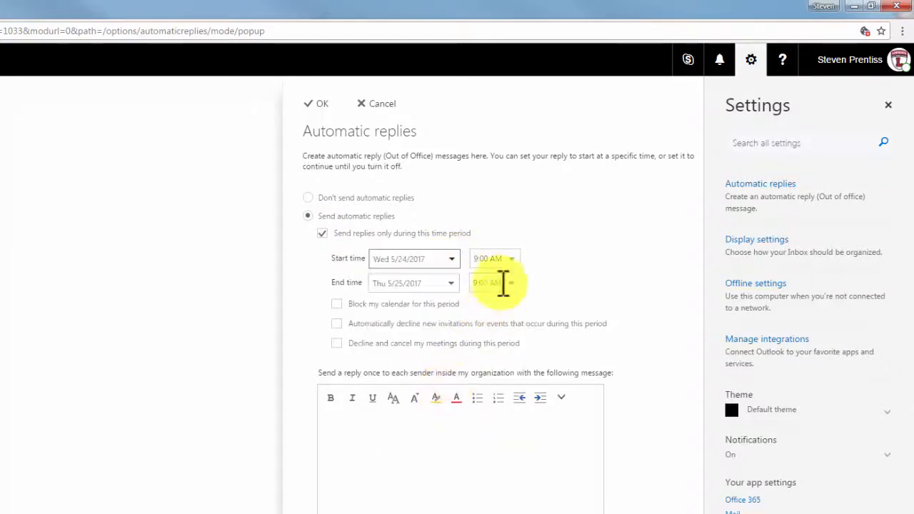
click(513, 261)
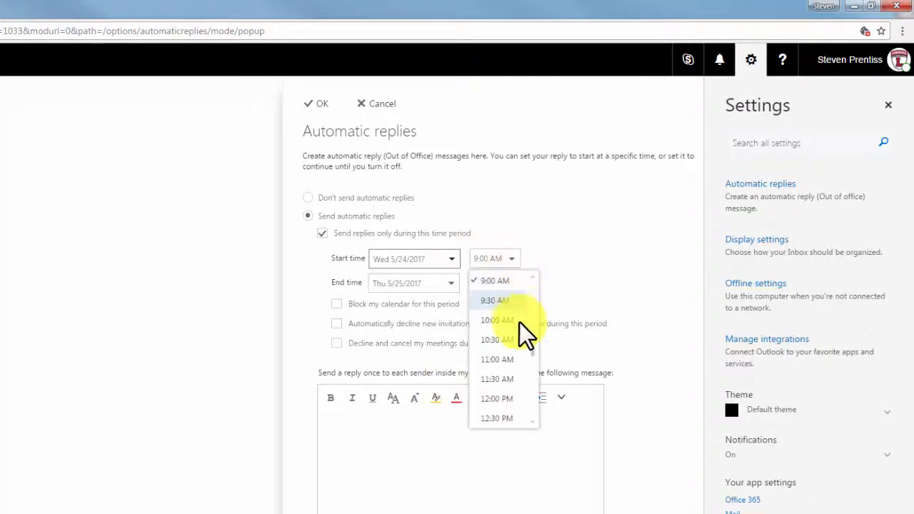
click(533, 383)
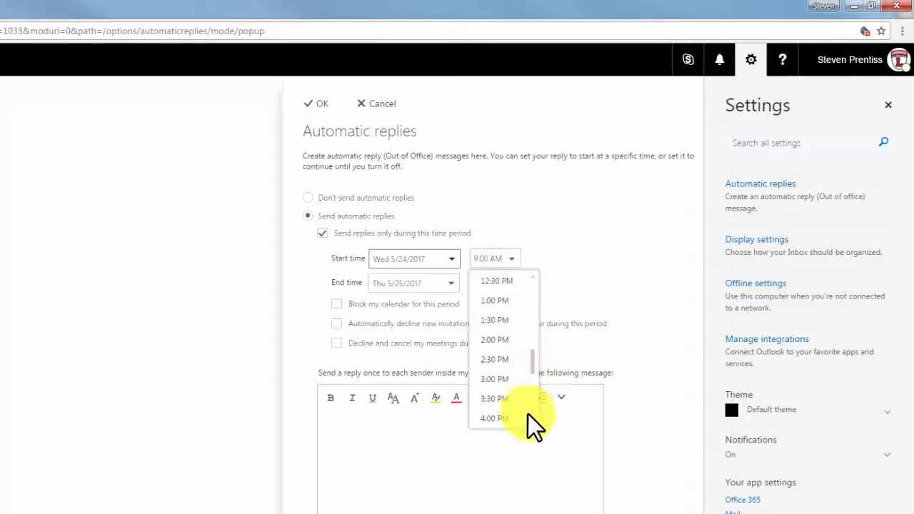
click(503, 418)
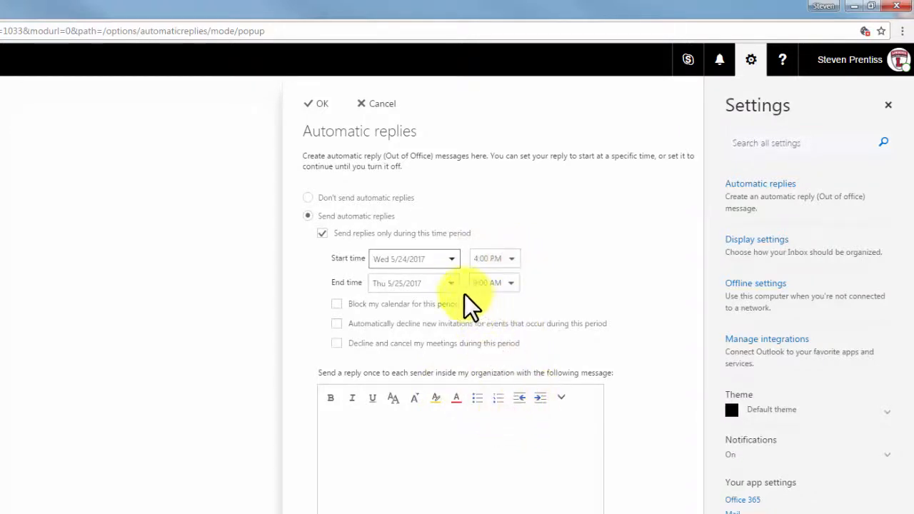
Step: Set the automatic reply end time to Mon 5/29/2017 at 5:00 PM
click(451, 284)
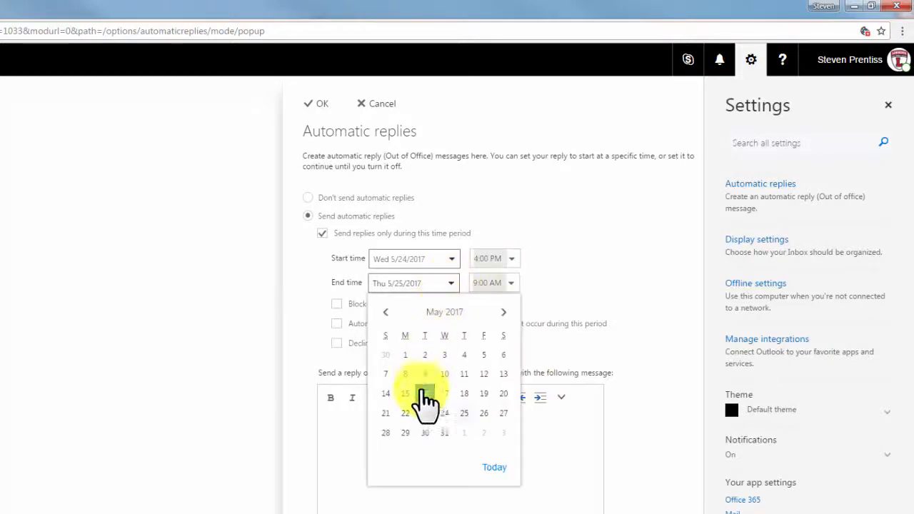
click(405, 433)
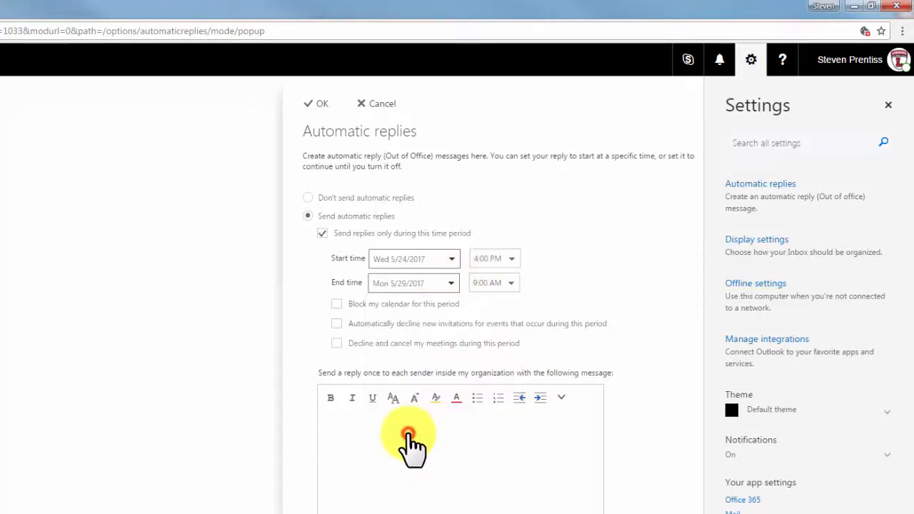
click(509, 286)
scroll(504, 339, down, 4)
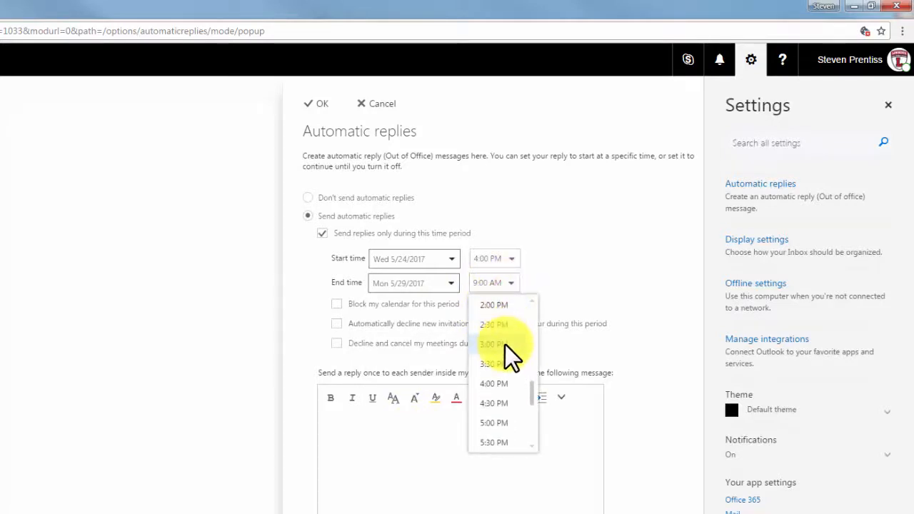
click(494, 422)
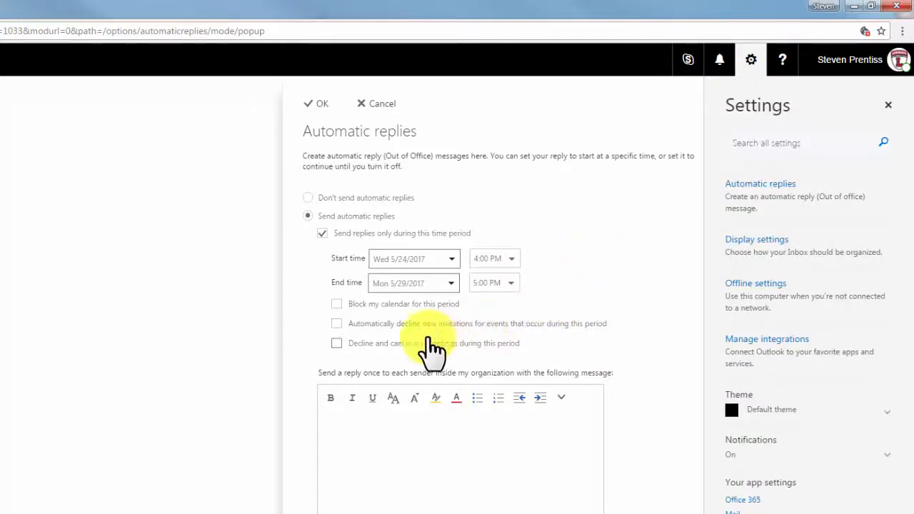
Step: Block the calendar for this period and paste the copied out-of-office message as the reply to senders inside the organization
click(336, 304)
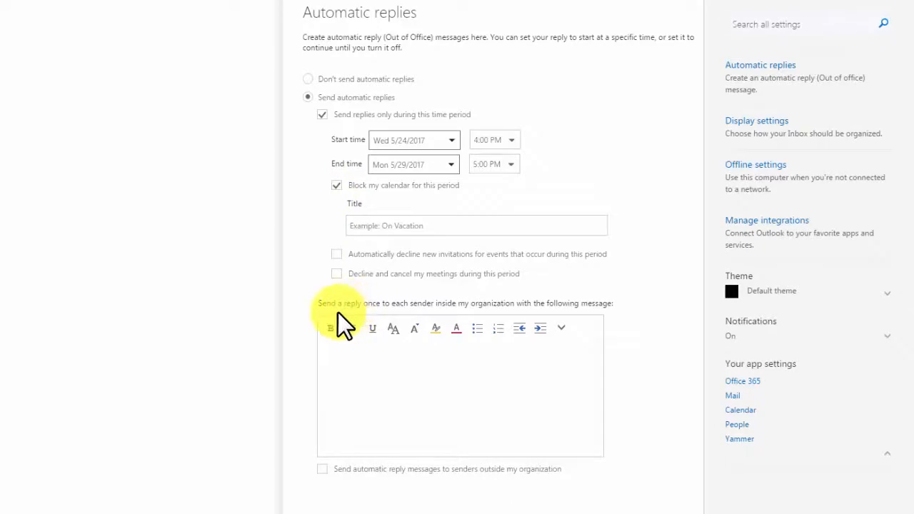
key(ctrl+v)
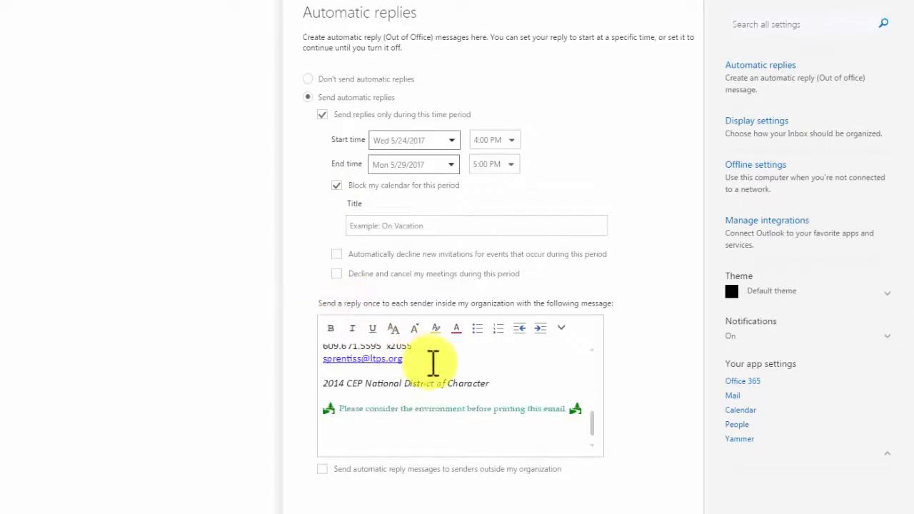
drag(592, 439, 595, 338)
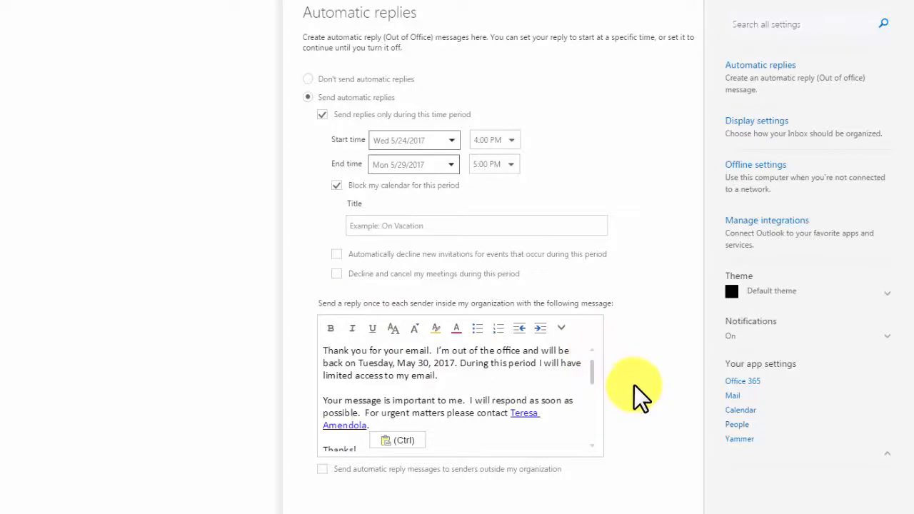
scroll(577, 391, down, 5)
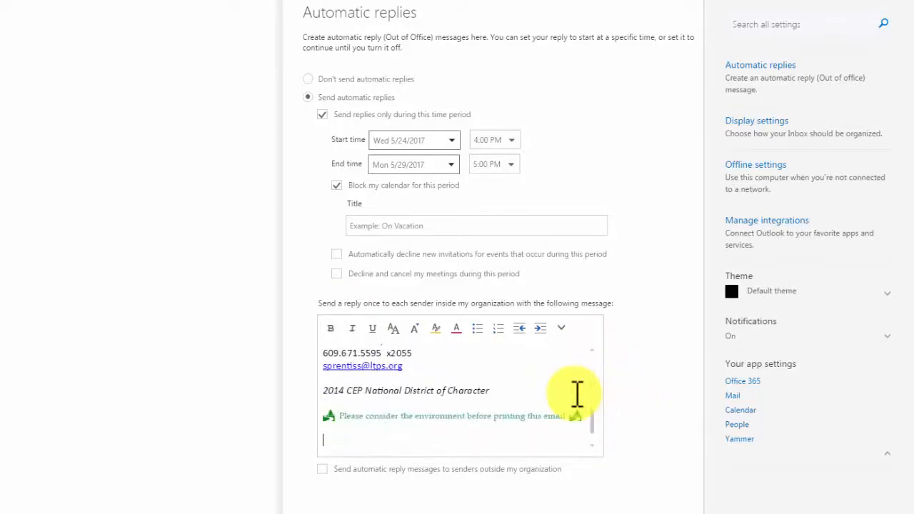
scroll(578, 391, down, 2)
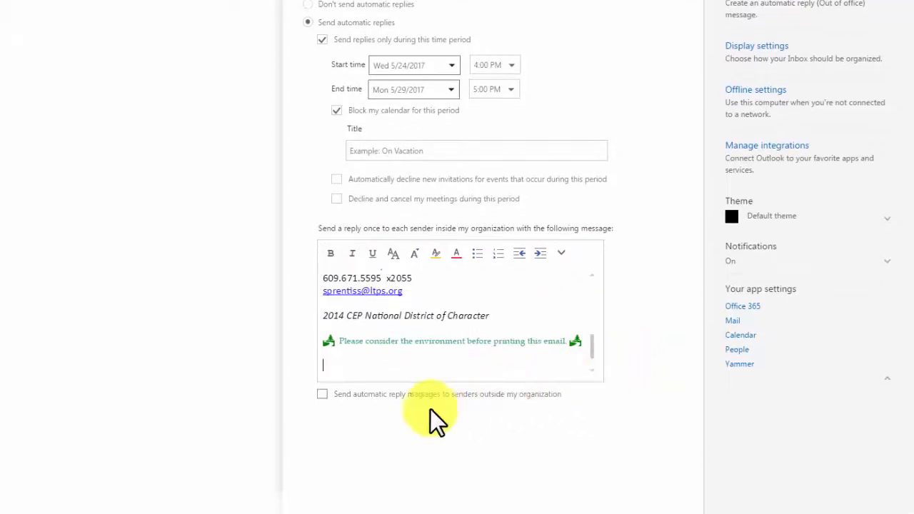
Step: Enable automatic replies to all senders outside the organization, paste the same out-of-office message for them, and save the settings
click(322, 394)
scroll(376, 400, down, 3)
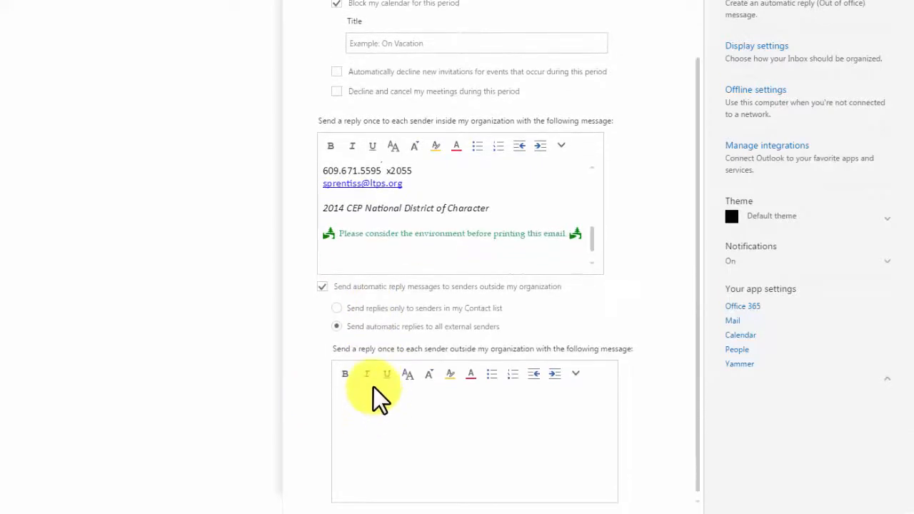
click(367, 394)
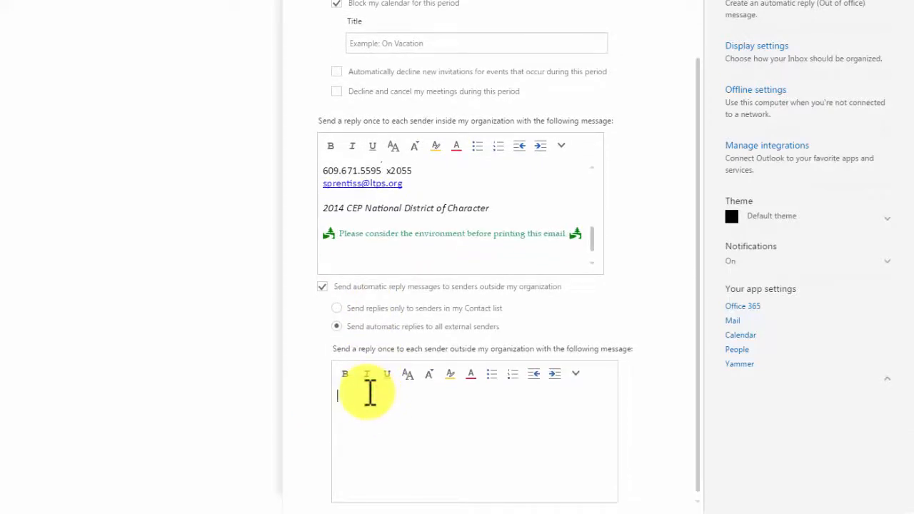
key(ctrl+v)
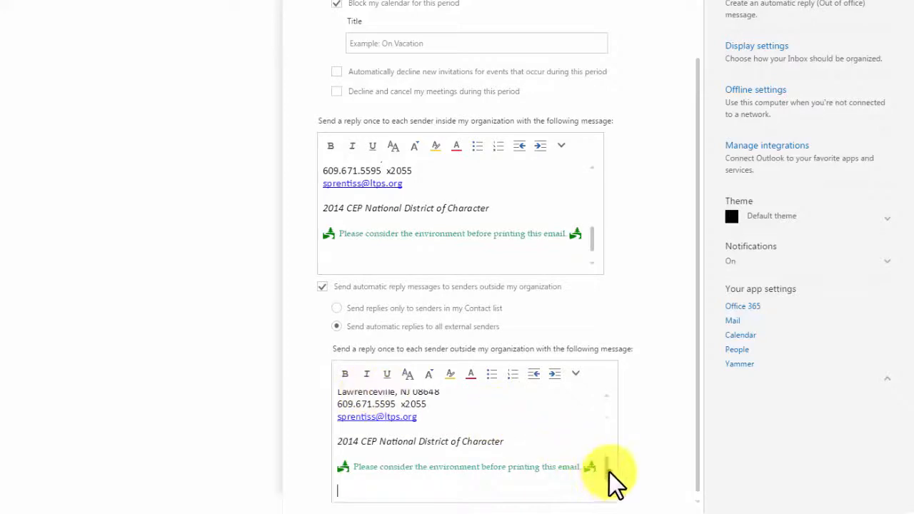
drag(609, 470, 617, 397)
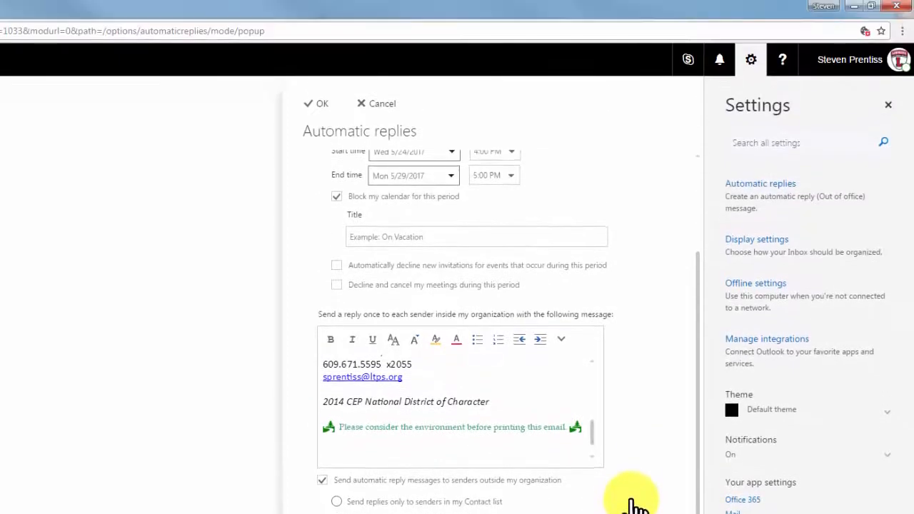
click(318, 104)
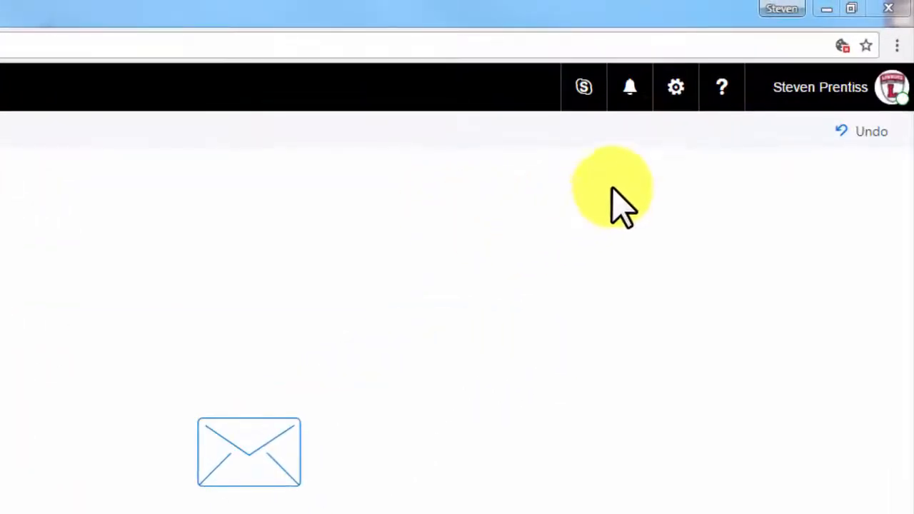
Step: Set the reading pane to show at the bottom in the display settings, save, and preview the APPLE STORE message
click(675, 87)
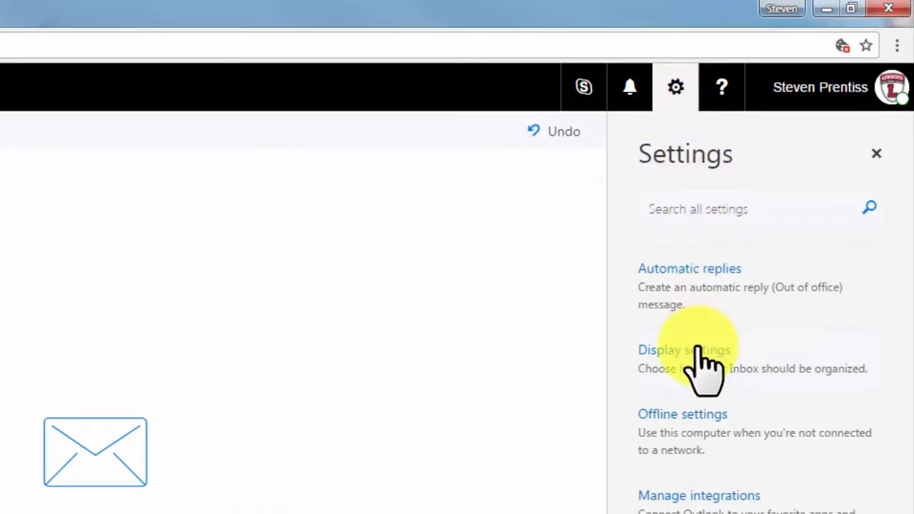
click(698, 349)
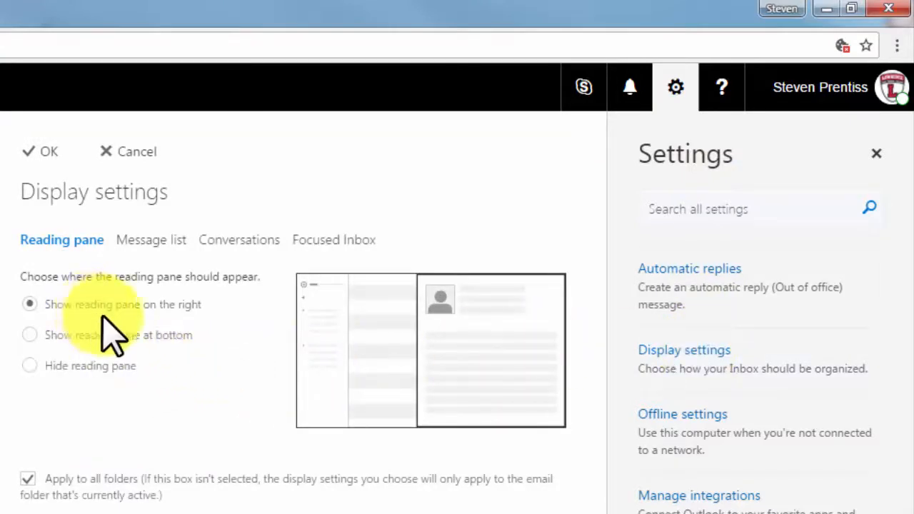
click(69, 337)
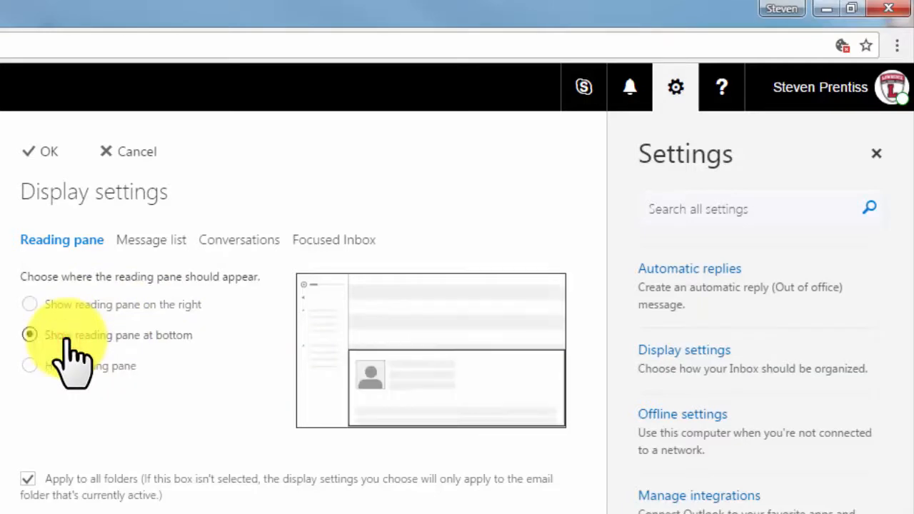
click(45, 151)
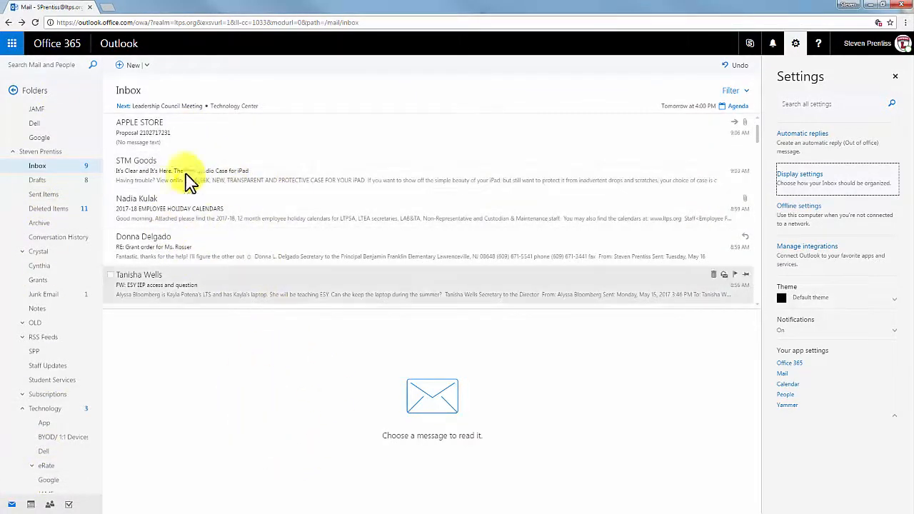
click(169, 138)
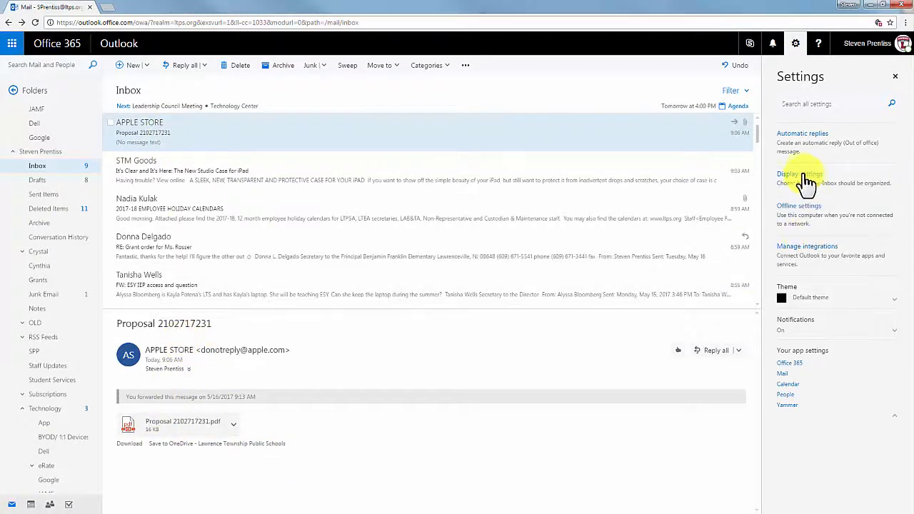
Step: Hide the reading pane in the display settings, save, and open the APPLE STORE proposal message from the inbox
click(802, 174)
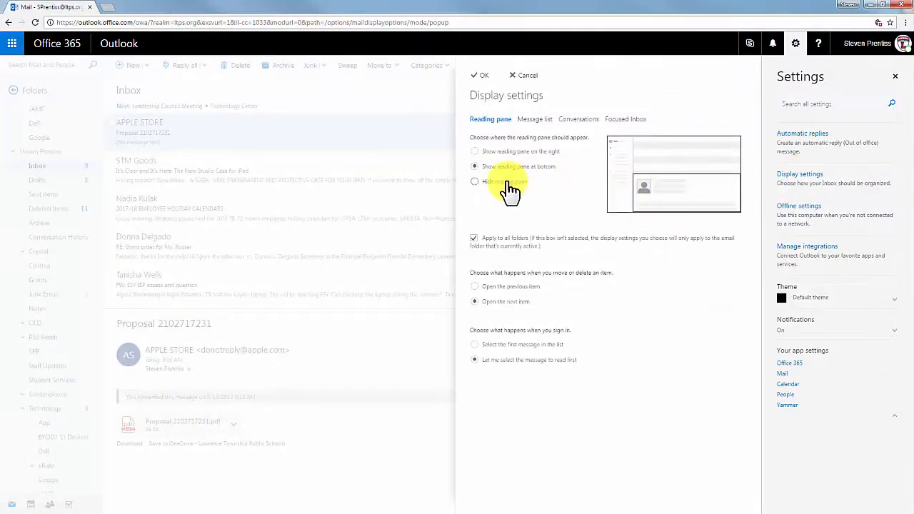
click(506, 181)
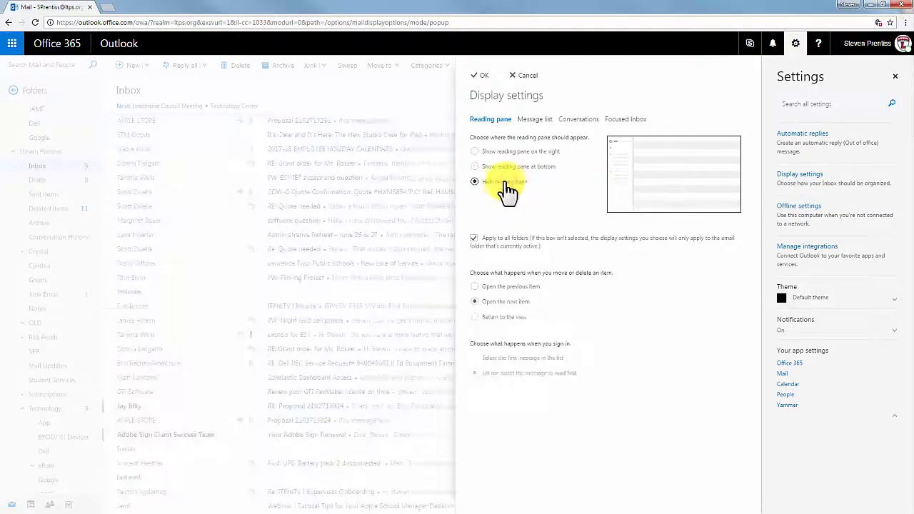
click(481, 75)
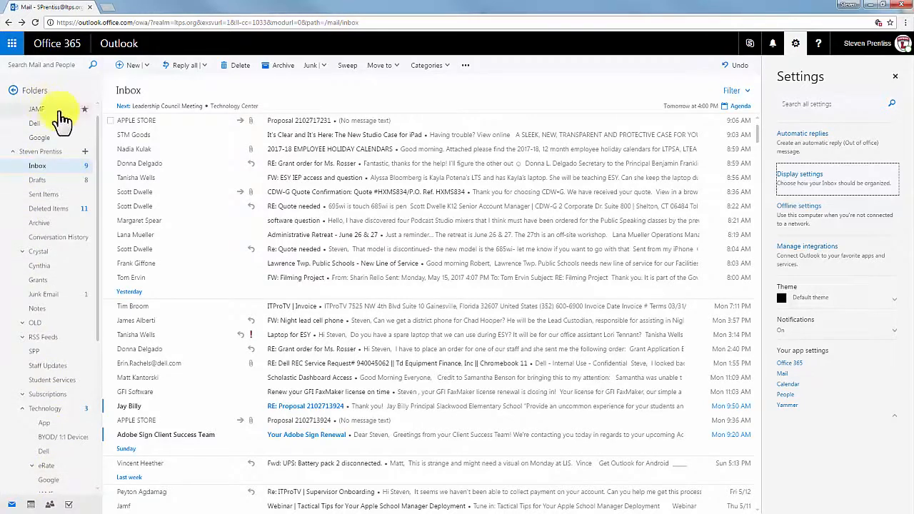
click(315, 125)
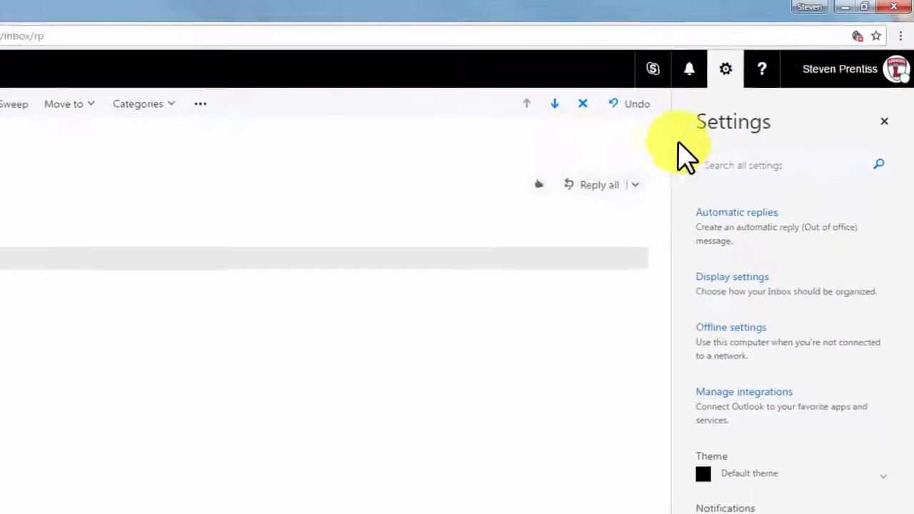
Step: Open the Focused Inbox options in the display settings
click(732, 279)
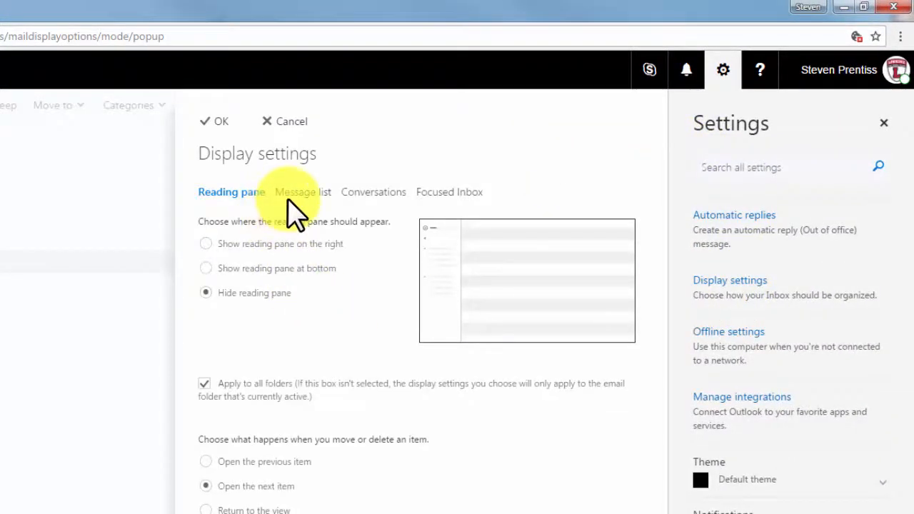
click(444, 193)
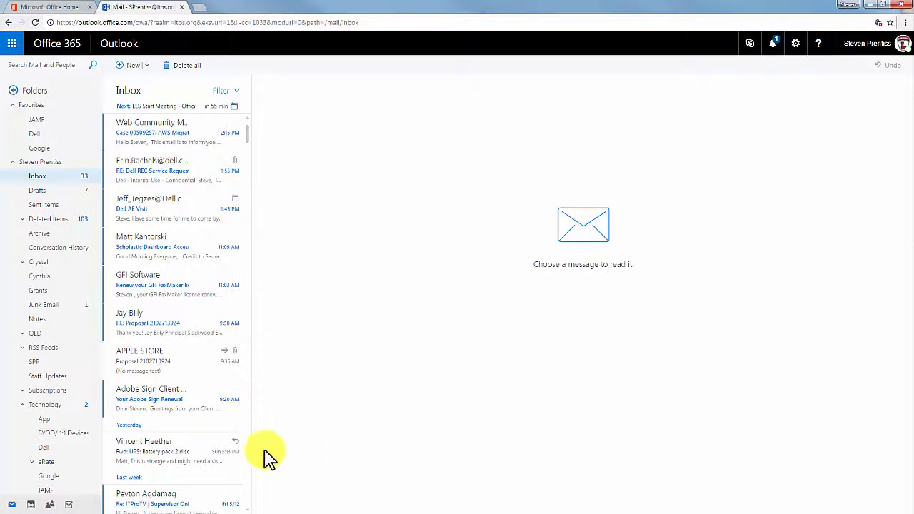
Step: Open the "Fwd: UPS: Battery pack 2 disconnected." message and change the default response action to Reply
click(152, 453)
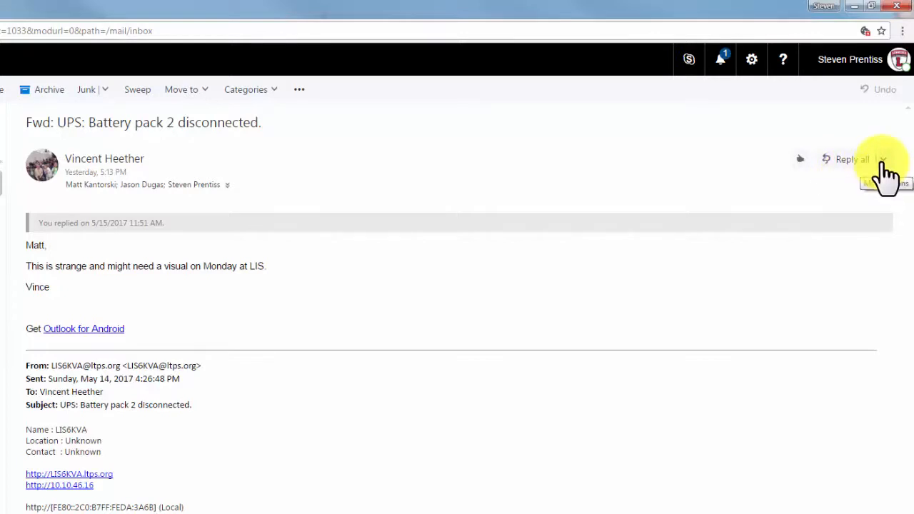
click(883, 161)
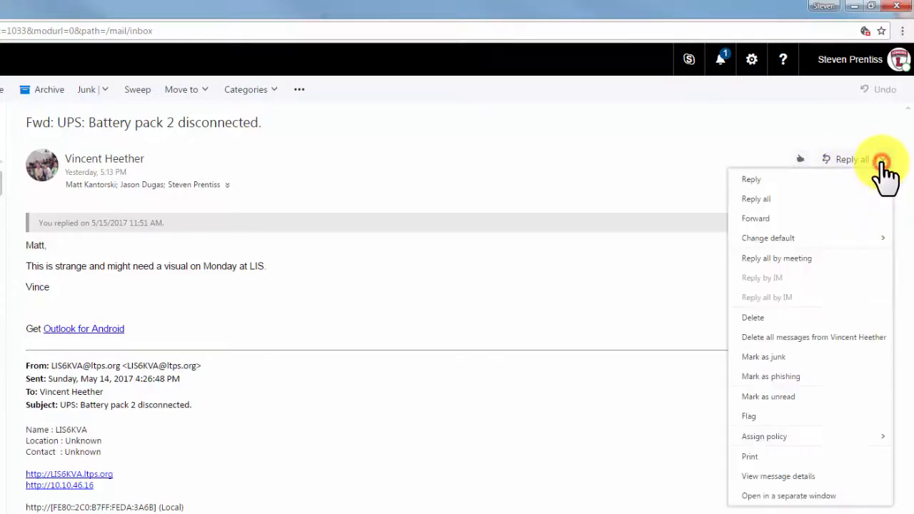
mouse_move(873, 239)
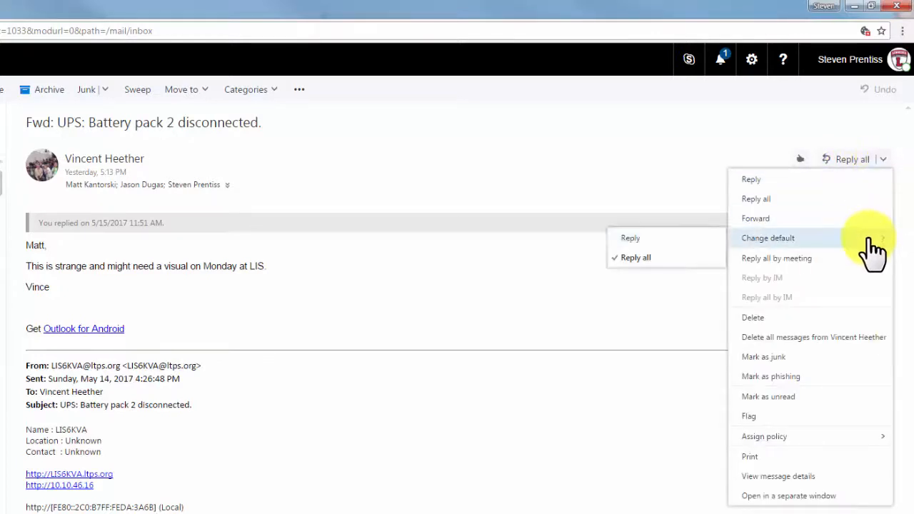
click(678, 238)
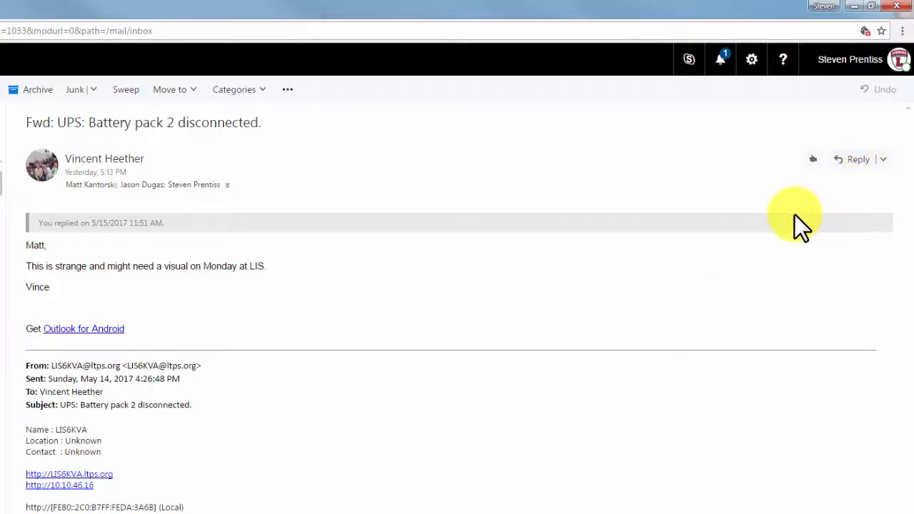
click(883, 162)
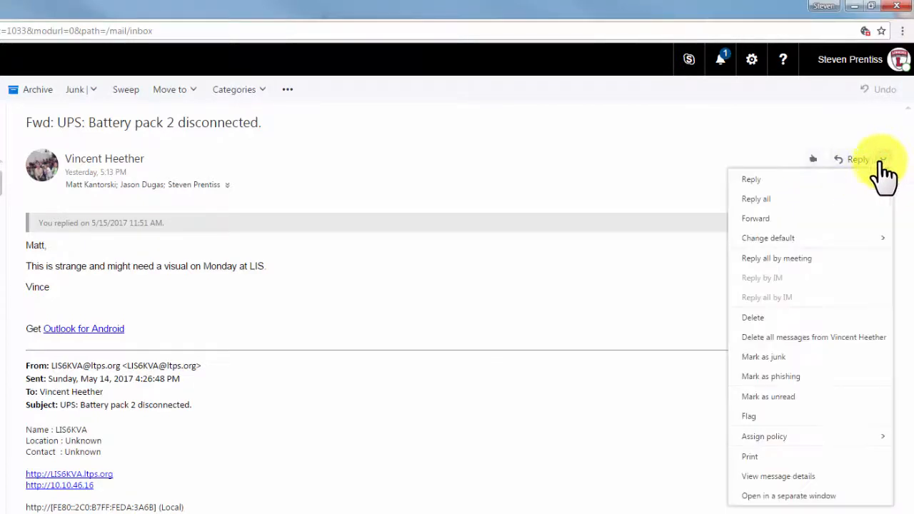
click(780, 134)
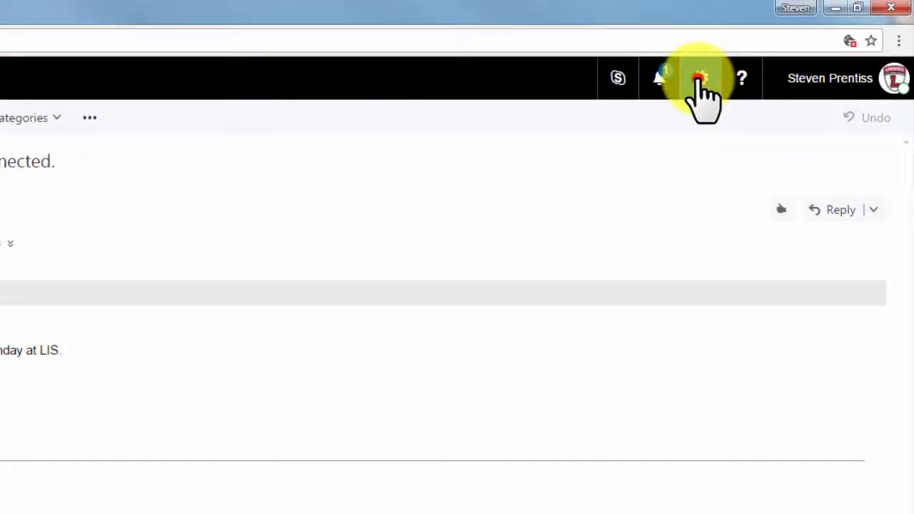
Step: Search the settings for "undo" and open the Undo send options
click(701, 82)
drag(743, 190, 664, 184)
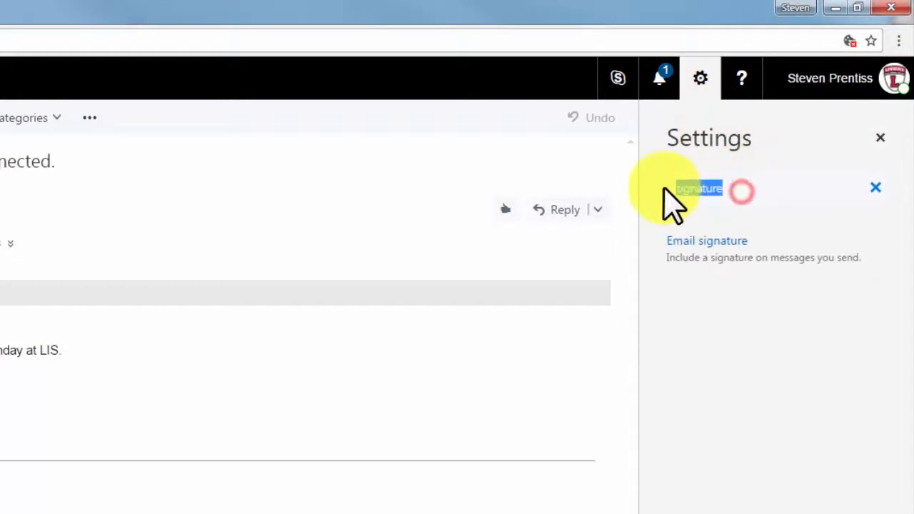
text(undo)
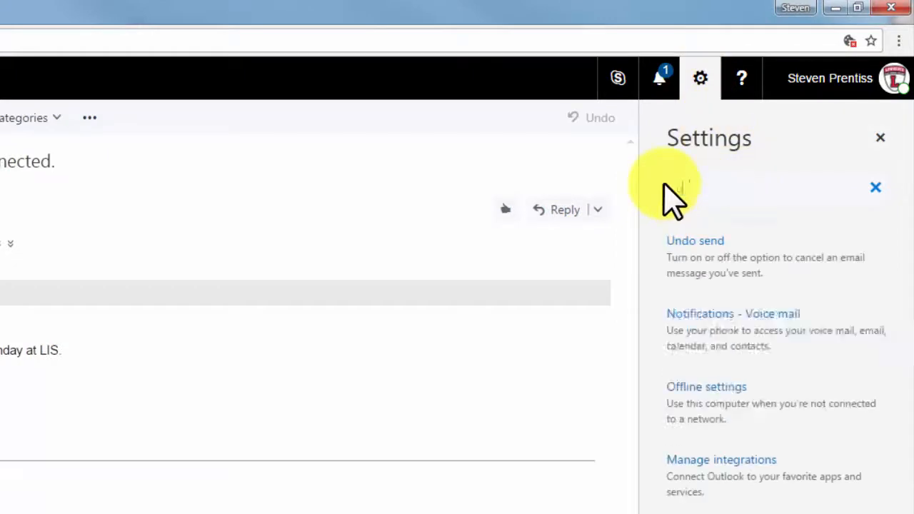
click(699, 244)
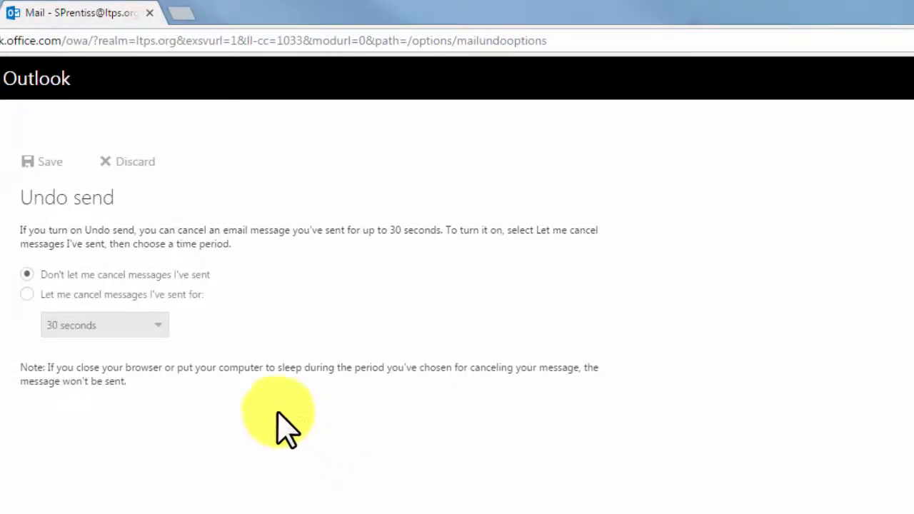
Step: Allow cancelling sent messages for 30 seconds, save the setting, and return to the mailbox
click(27, 296)
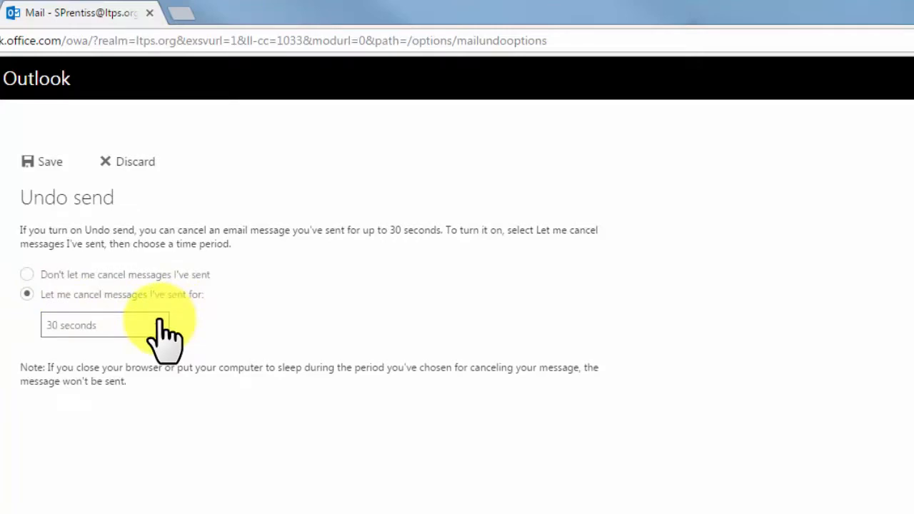
click(48, 161)
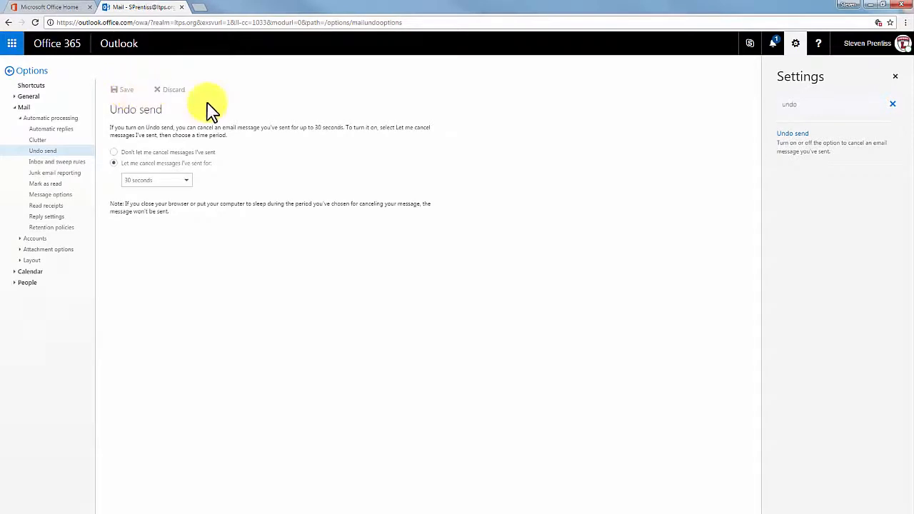
click(896, 76)
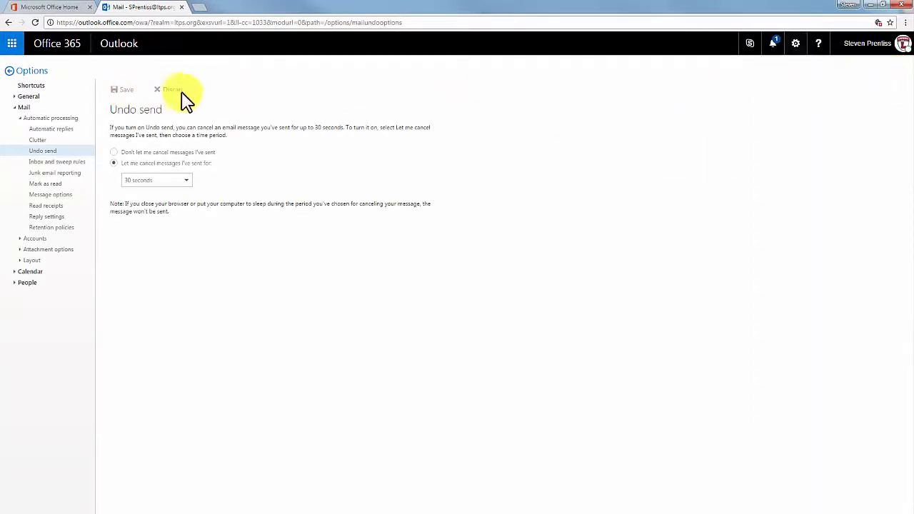
click(31, 71)
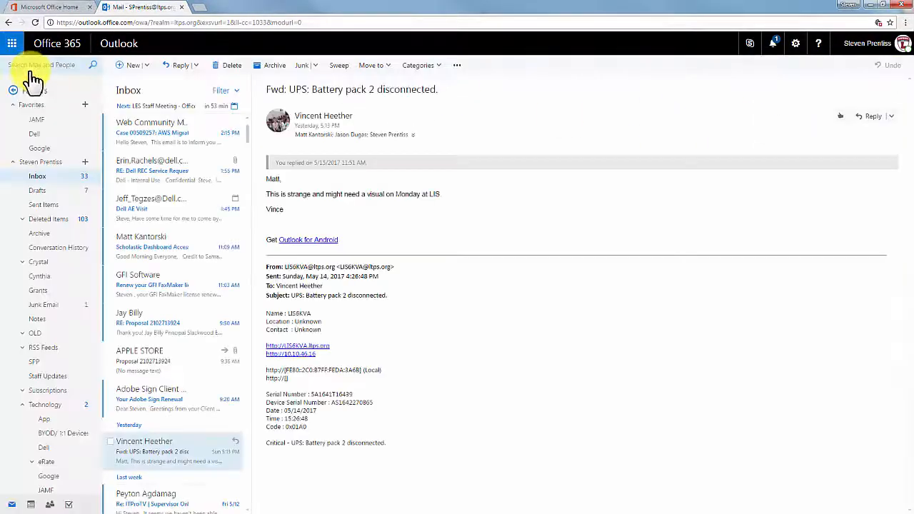
Step: Compose a new message to a colleague with the body "Hello." and send it without a subject
click(134, 68)
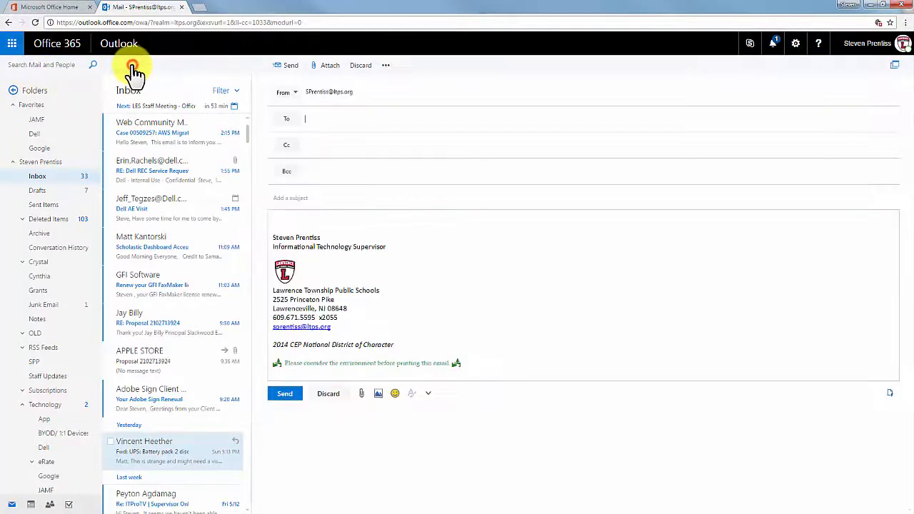
text(m)
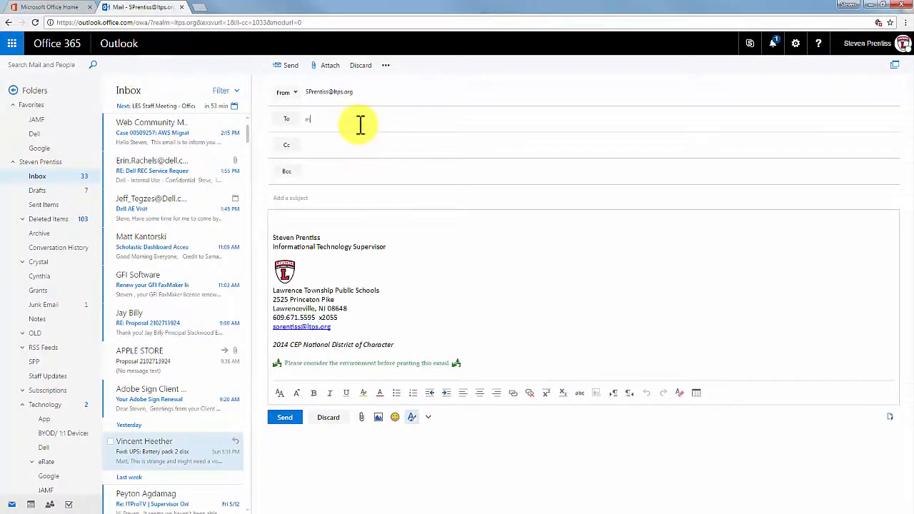
text(att)
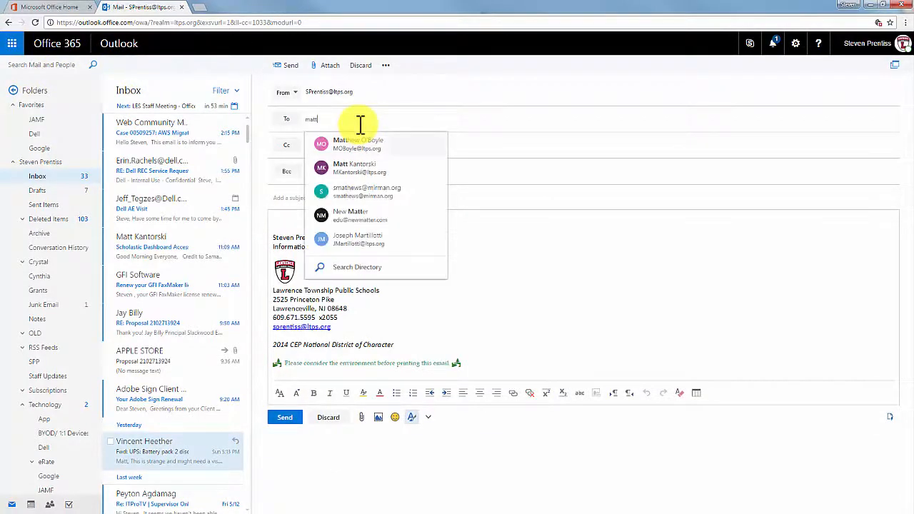
click(358, 170)
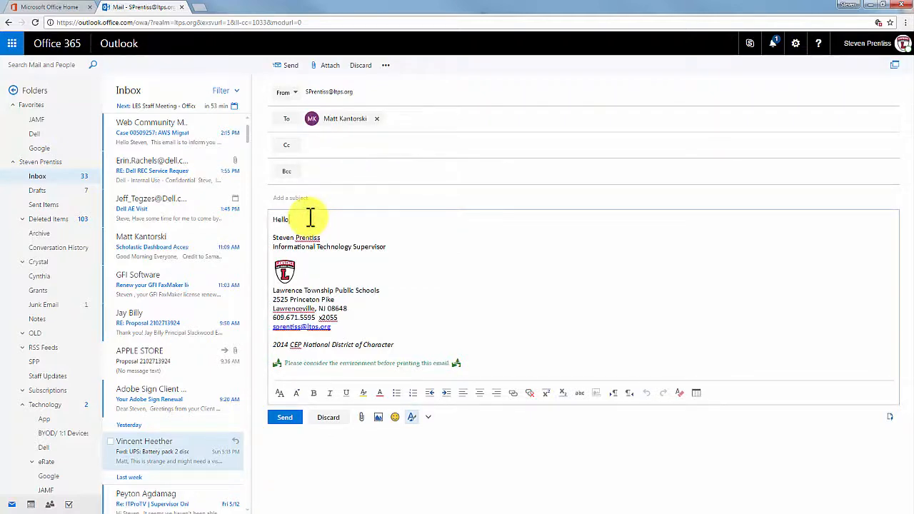
click(288, 422)
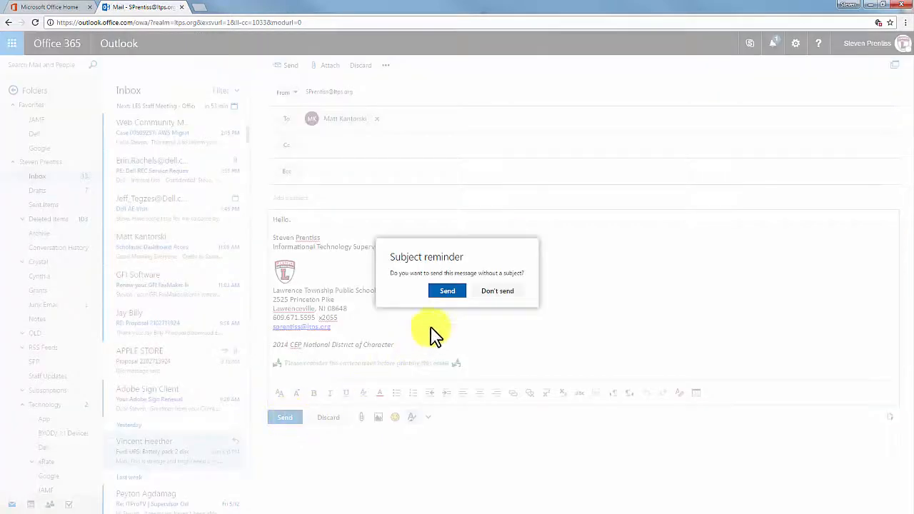
click(447, 294)
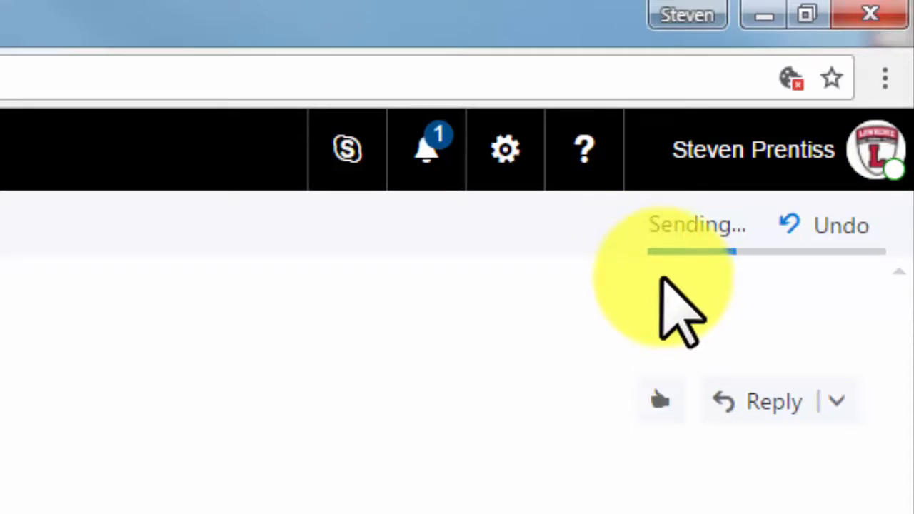
Step: Undo sending the message while it is still pending and discard the reopened draft
click(836, 226)
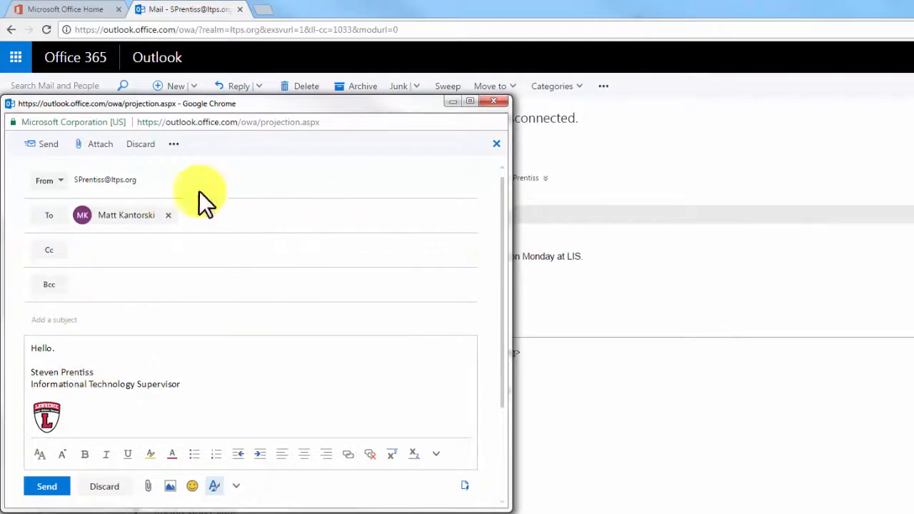
click(113, 487)
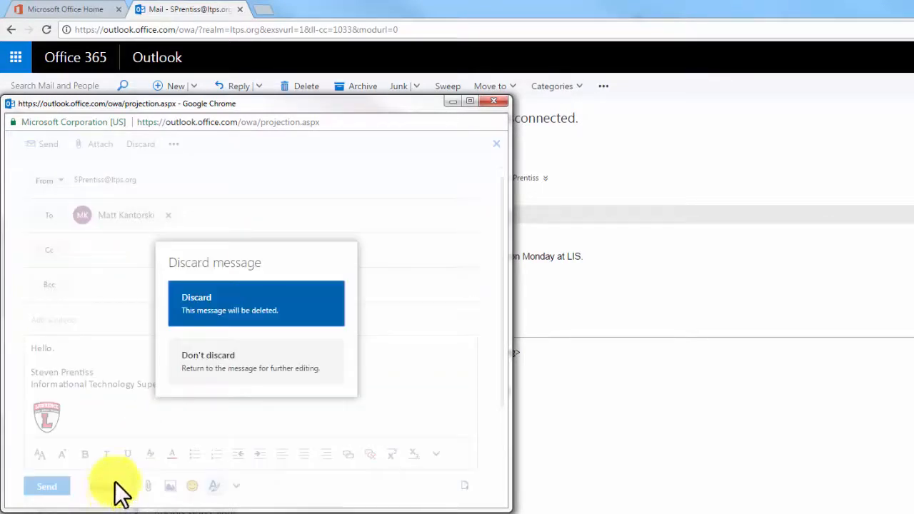
click(204, 314)
Step: Check the Sent Items folder for the cancelled message and return to the Inbox
mouse_move(203, 314)
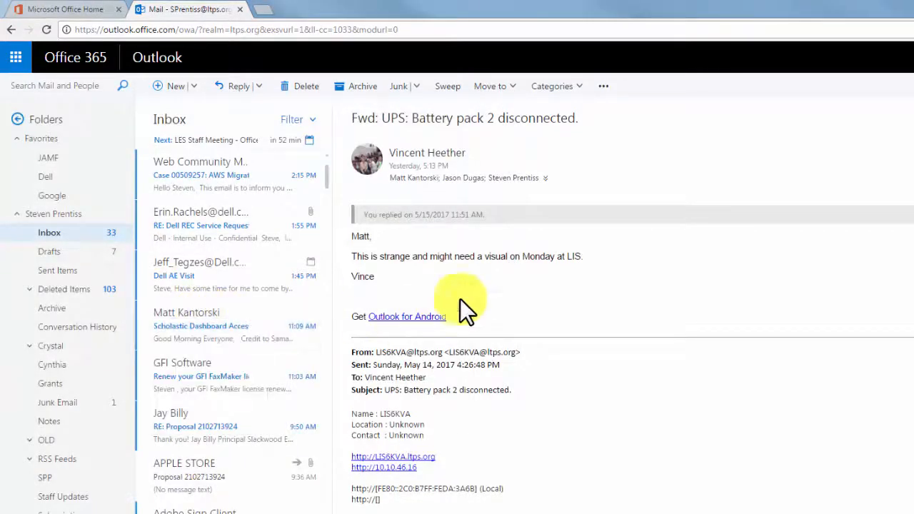
click(62, 271)
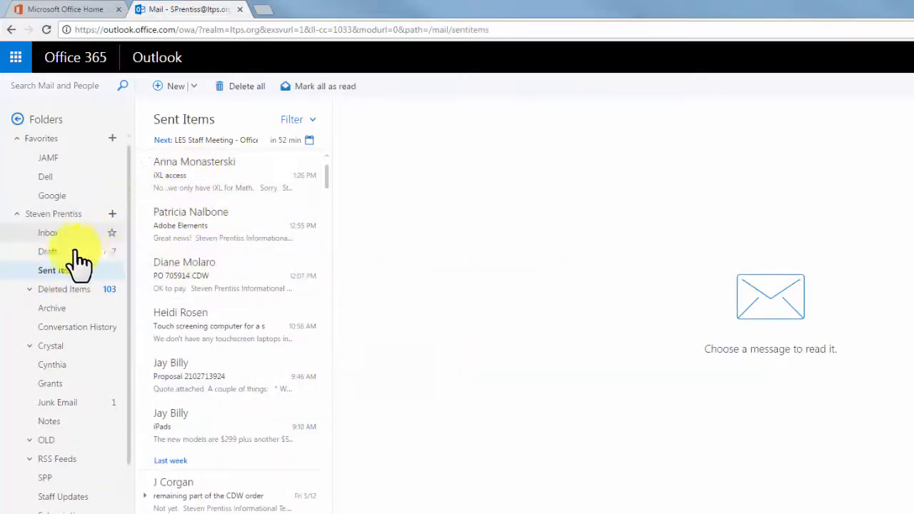
click(55, 235)
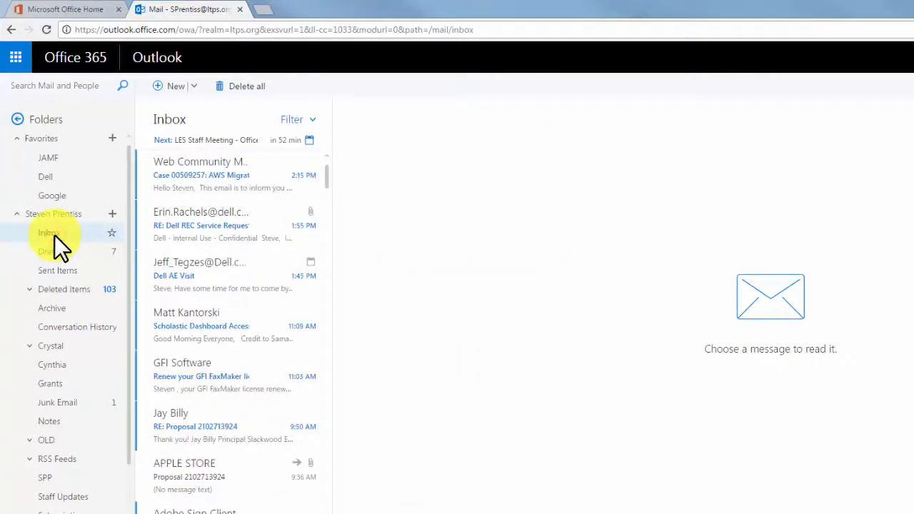